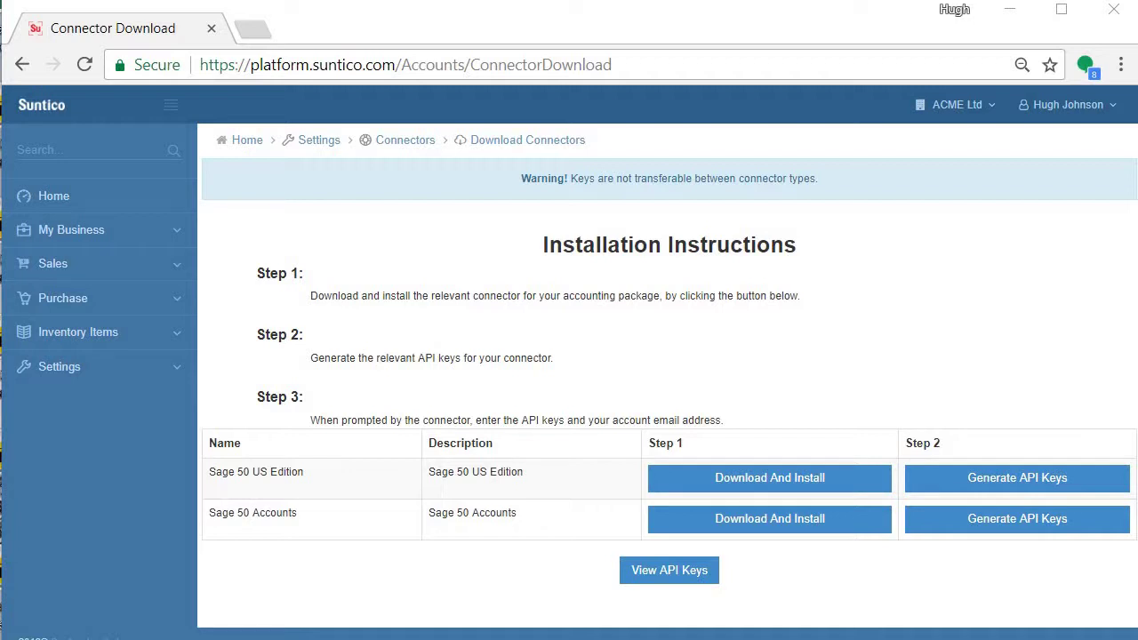
# Step: Download the Sage 50 Accounts connector and run setup.exe anyway past the Windows Defender SmartScreen block
pyautogui.click(59, 366)
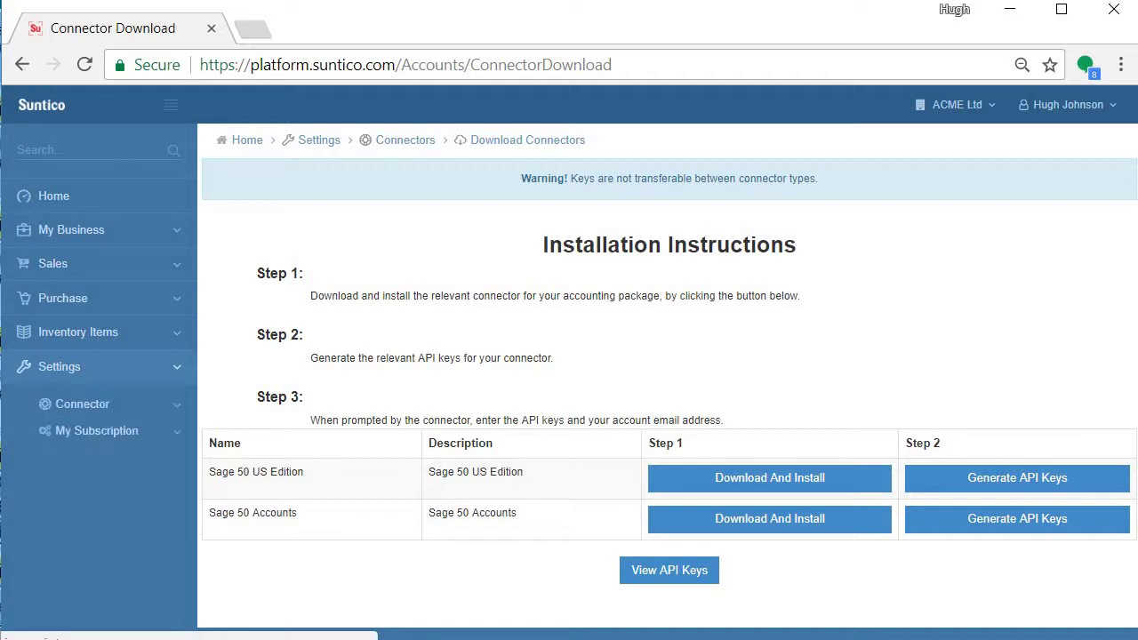
pyautogui.click(82, 403)
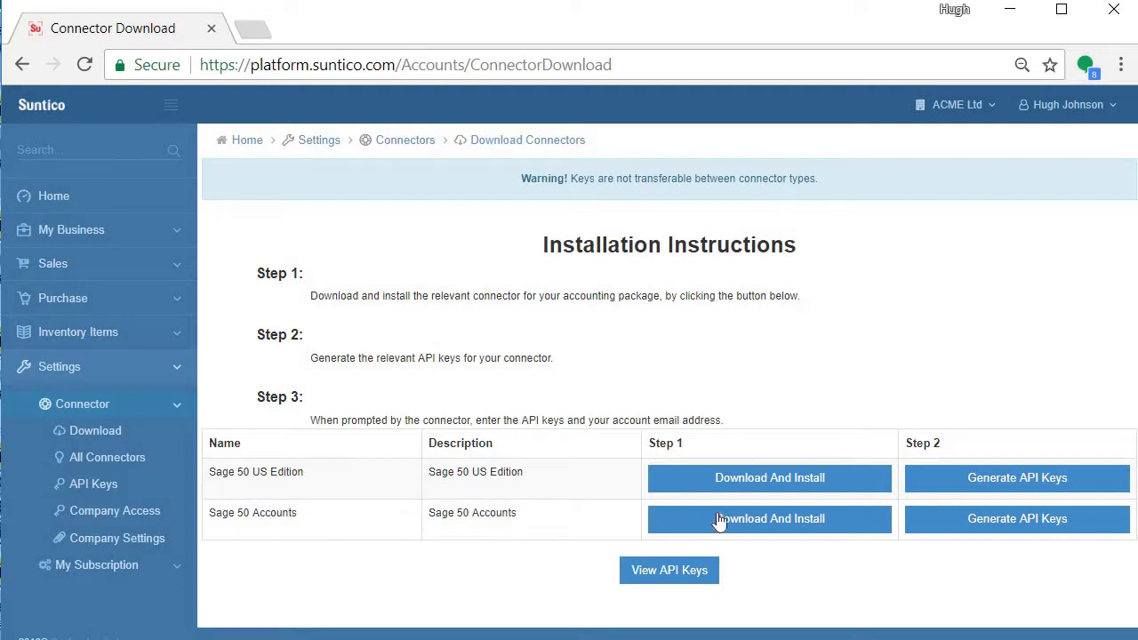
pyautogui.click(768, 524)
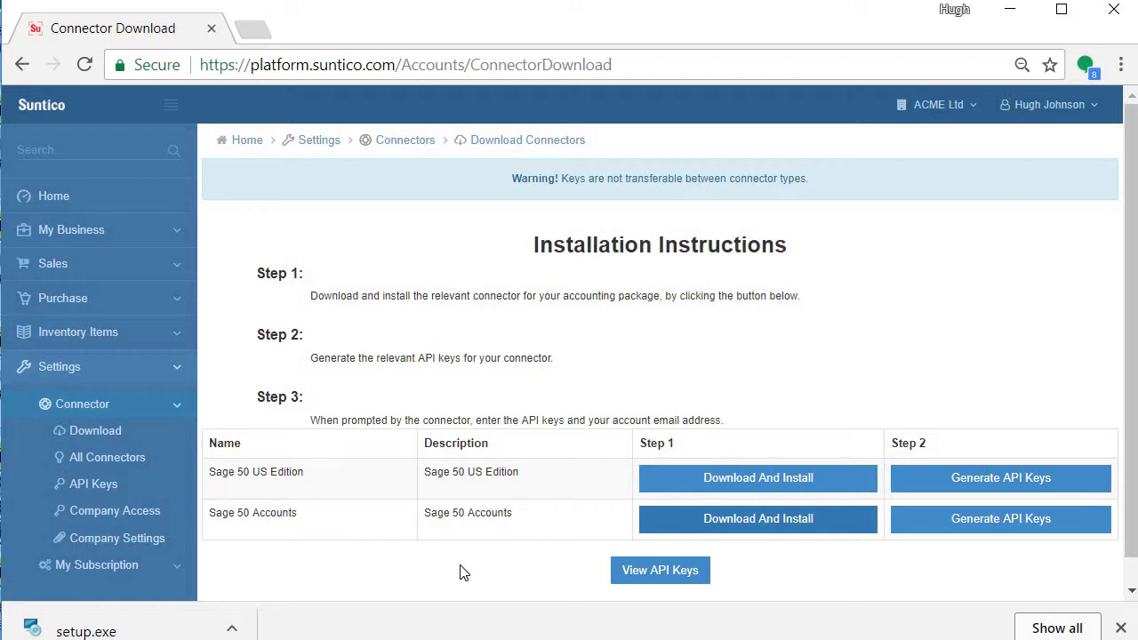
pyautogui.click(108, 632)
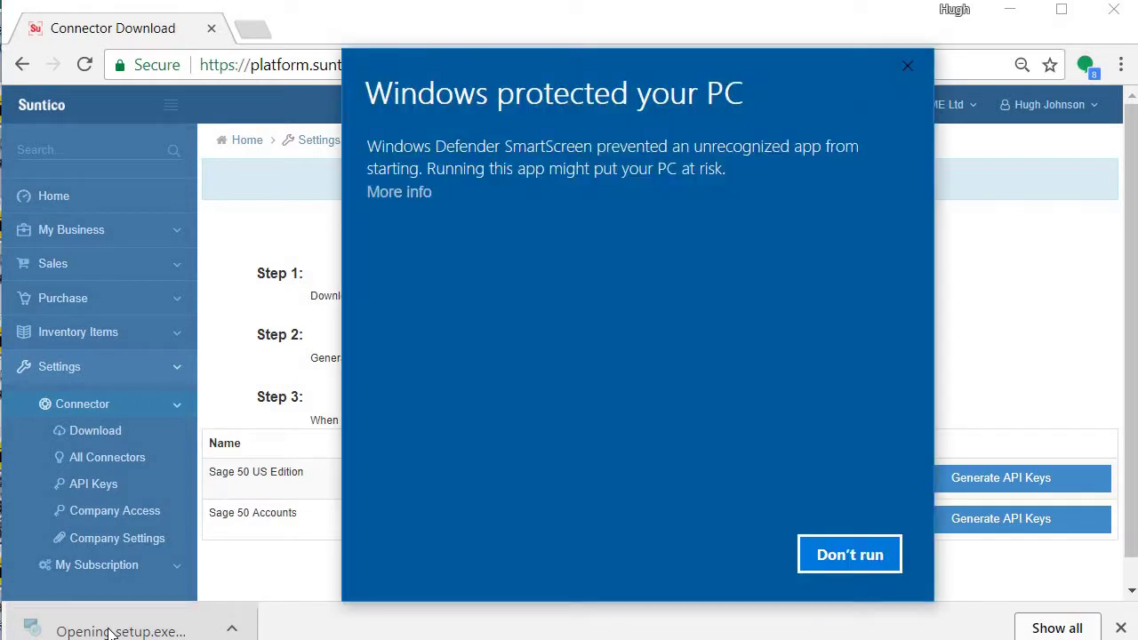
pyautogui.click(396, 194)
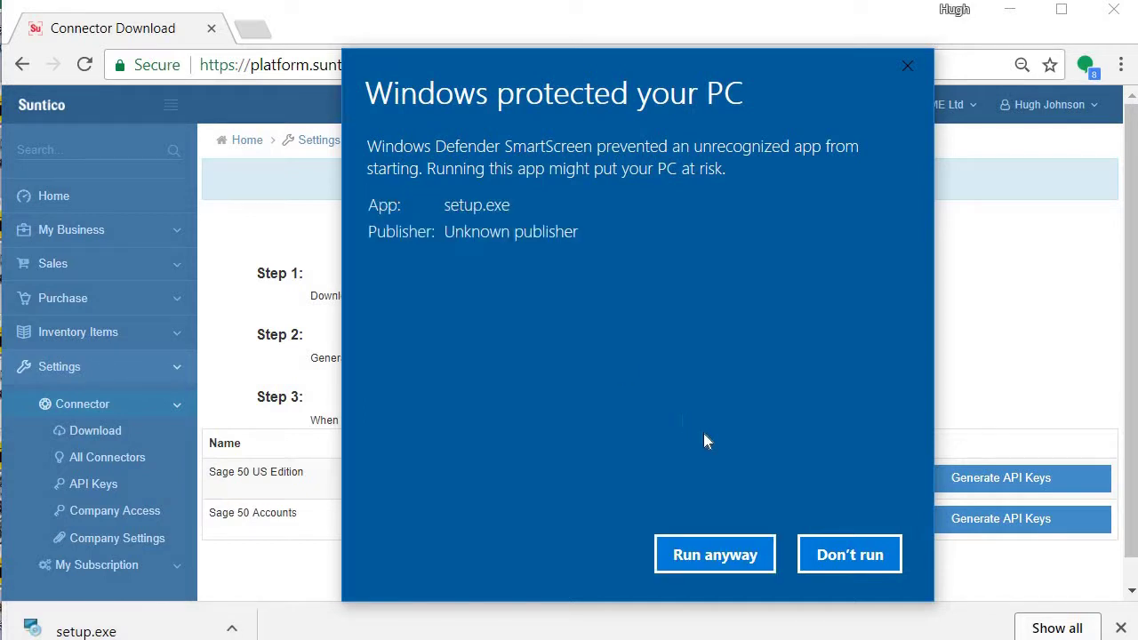
pyautogui.click(711, 553)
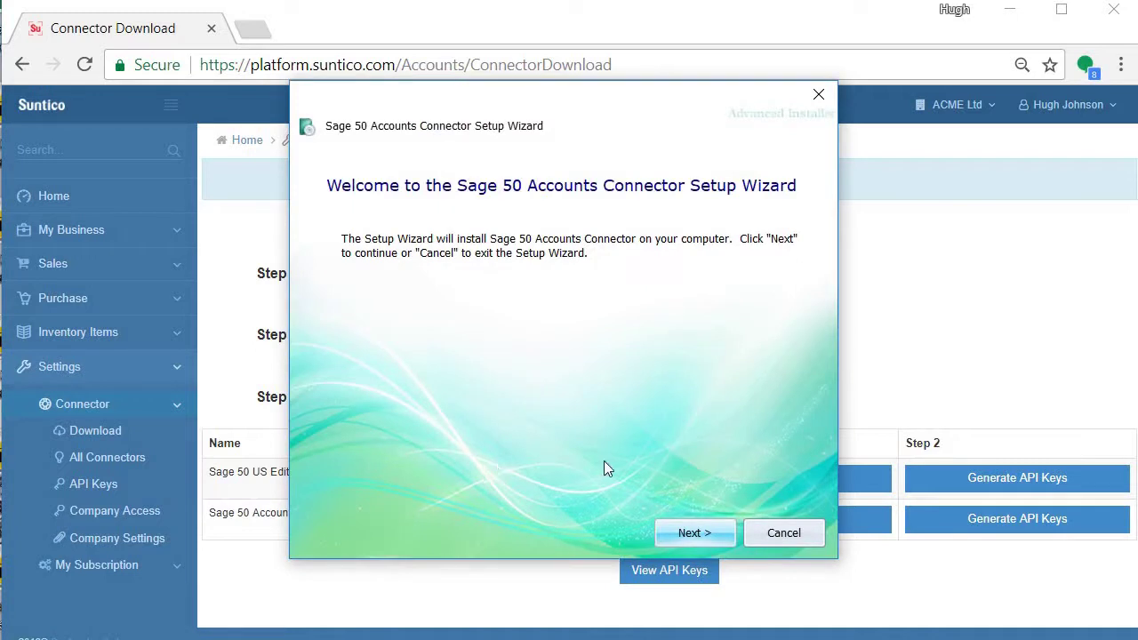
# Step: Install the Sage 50 Accounts Connector in the default Suntico folder under Program Files (x86) and launch it
pyautogui.click(689, 534)
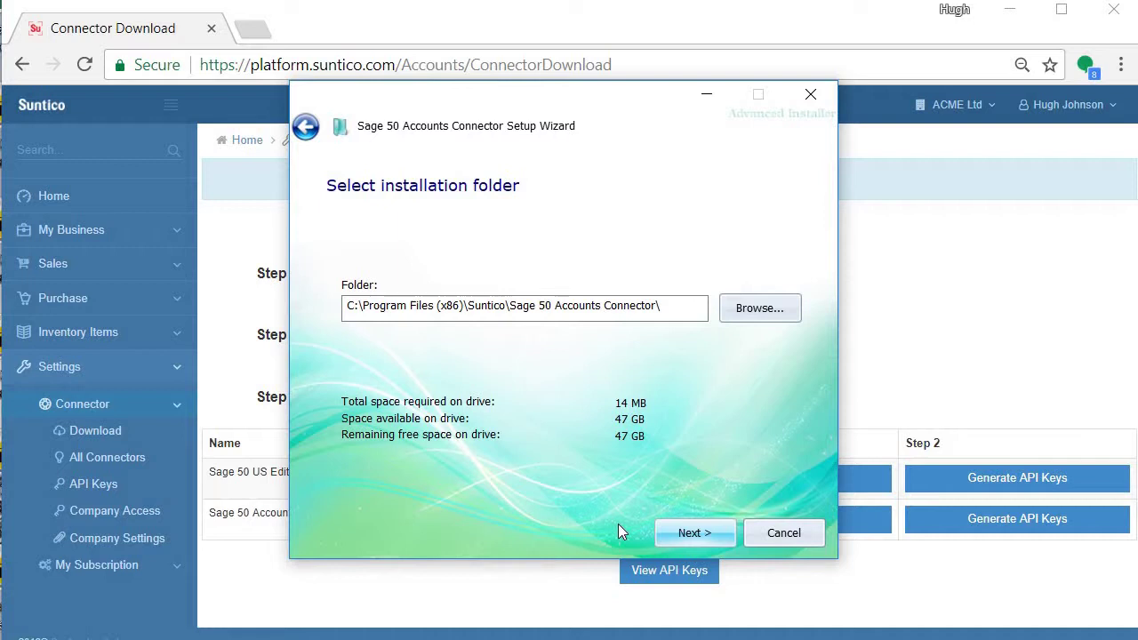
pyautogui.click(699, 531)
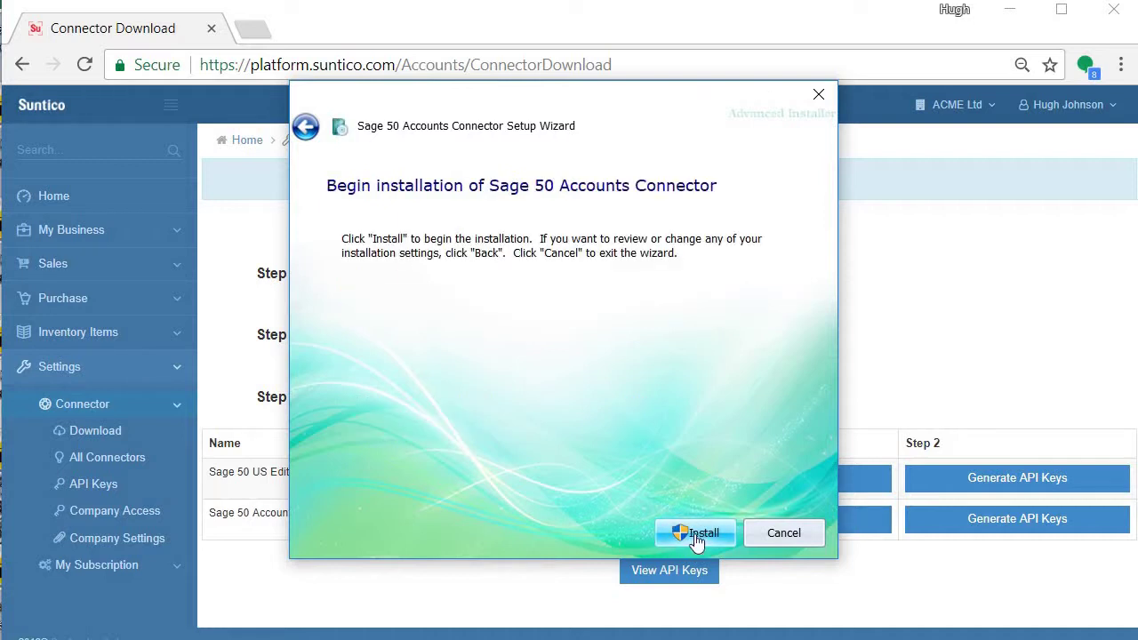
pyautogui.click(693, 533)
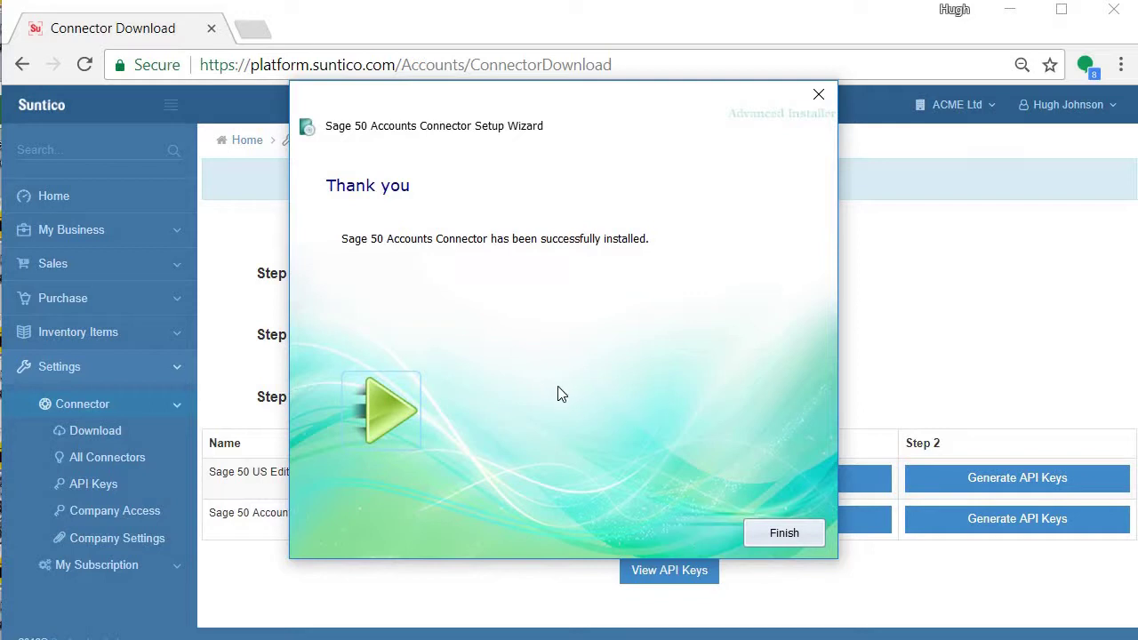
pyautogui.click(391, 414)
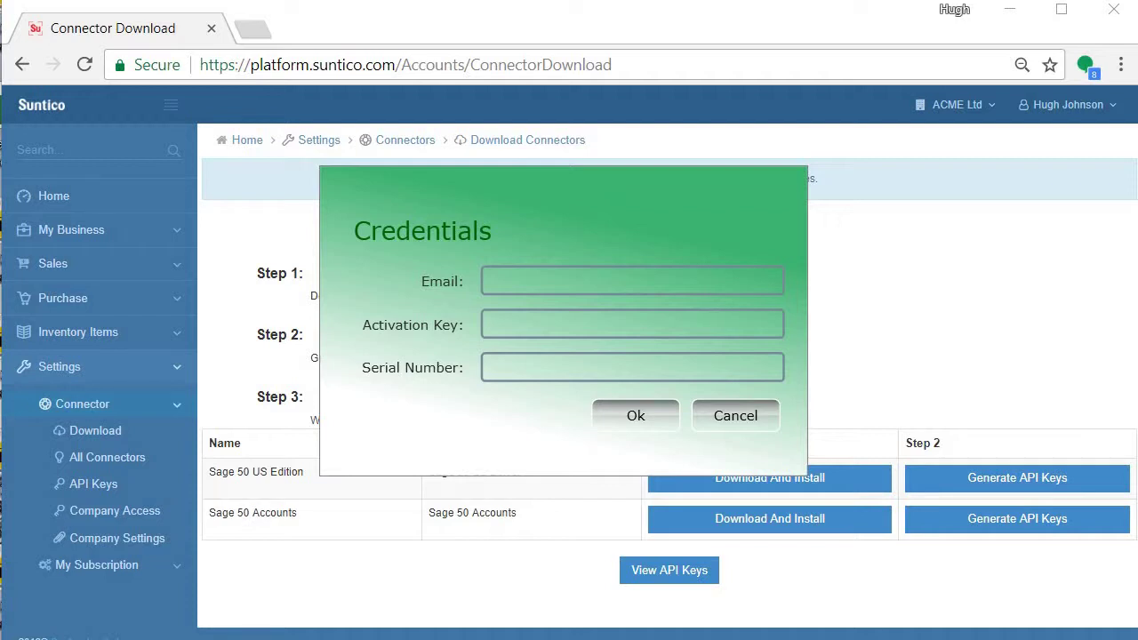
# Step: Generate API keys for Sage 50 Accounts and copy the account email into the connector's credentials
pyautogui.click(1010, 526)
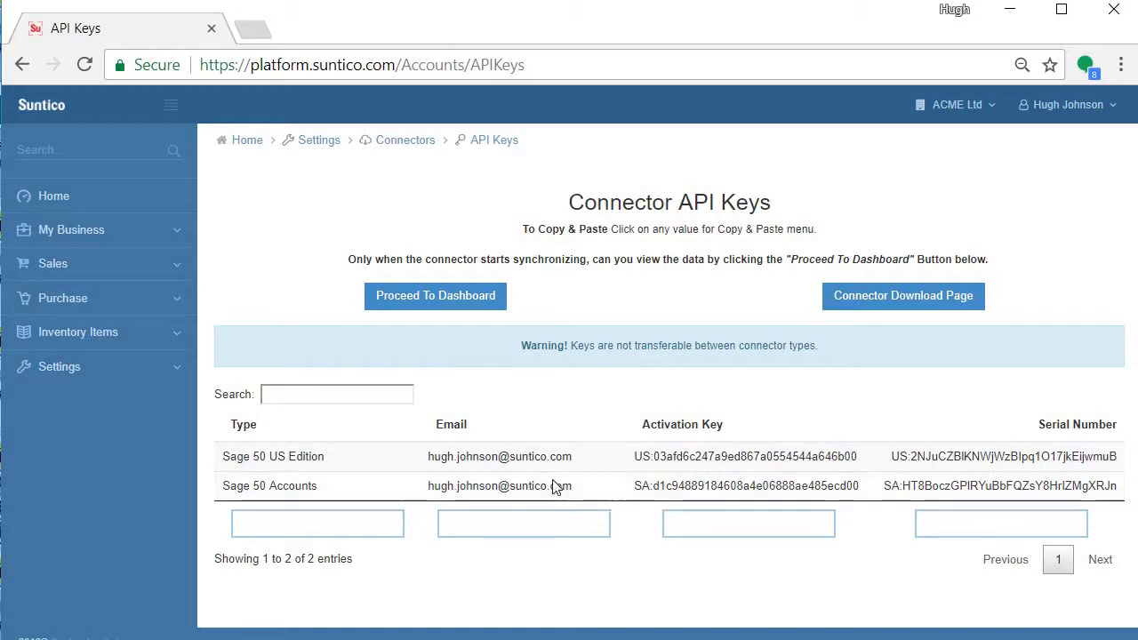
pyautogui.click(493, 484)
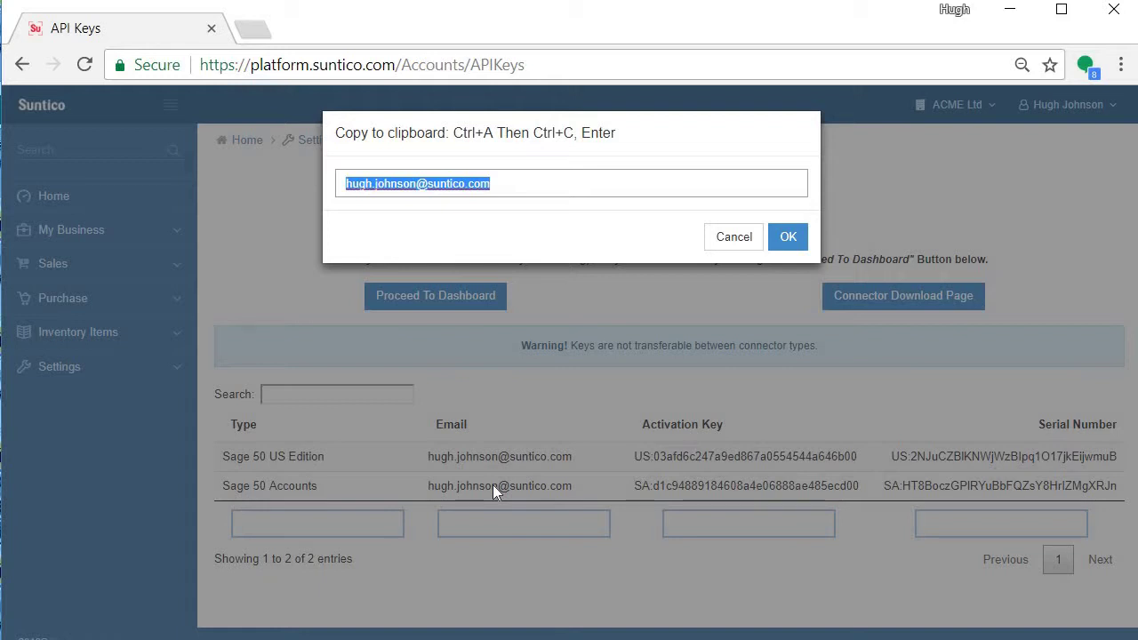
pyautogui.hotkey('ctrl', 'c')
pyautogui.press('Return')
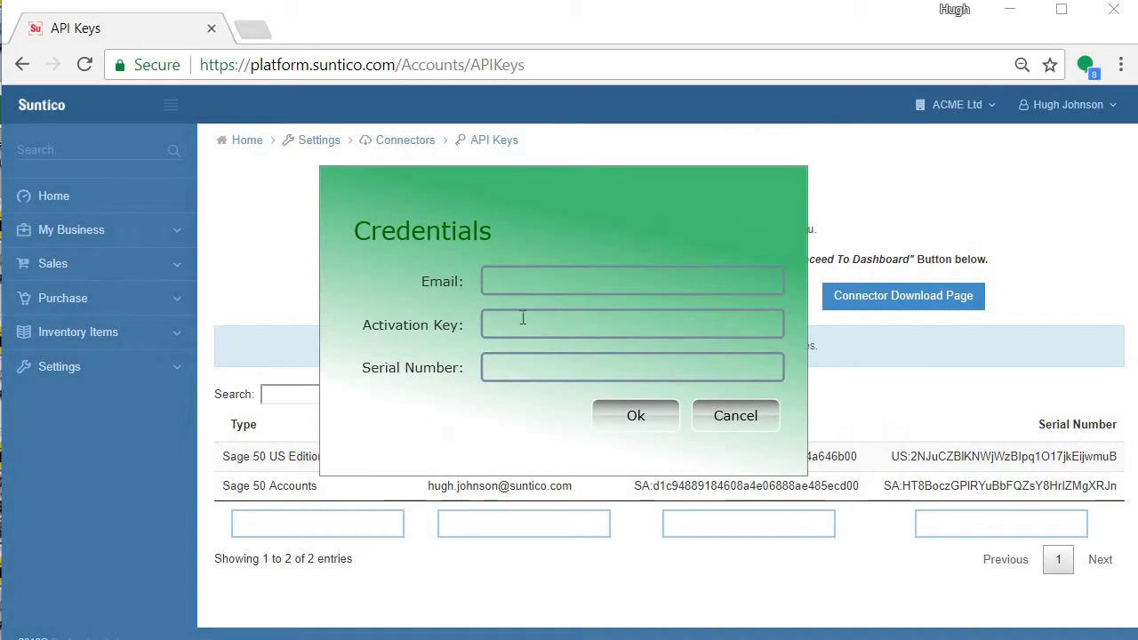
pyautogui.click(610, 288)
pyautogui.hotkey('ctrl', 'v')
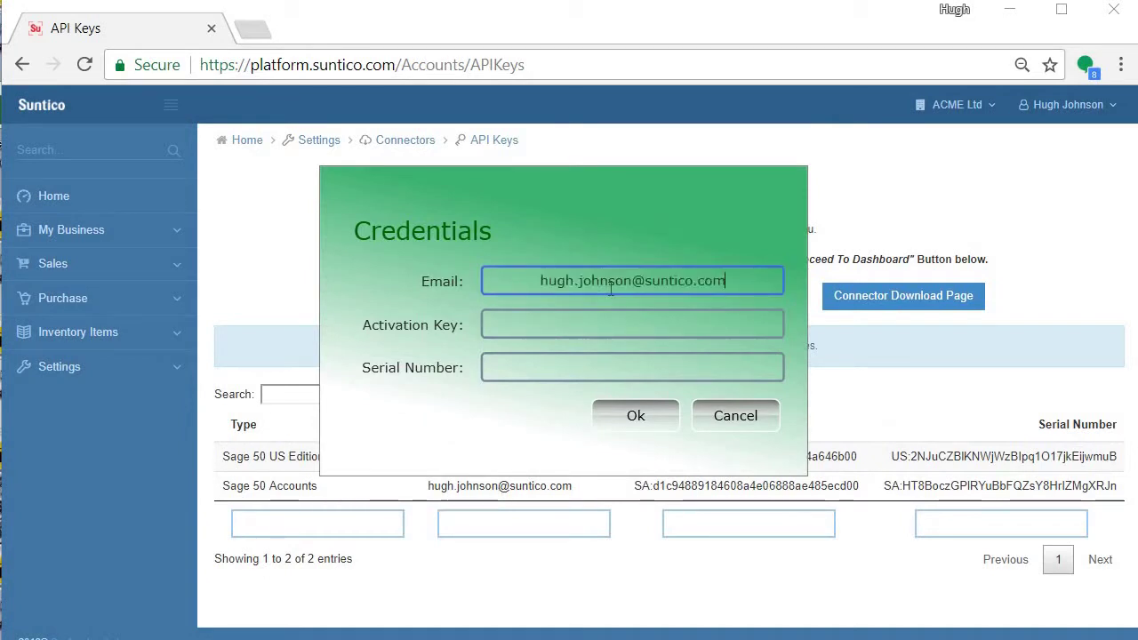
# Step: Copy the Sage 50 Accounts activation key and paste it into the connector's Activation Key field
pyautogui.click(621, 323)
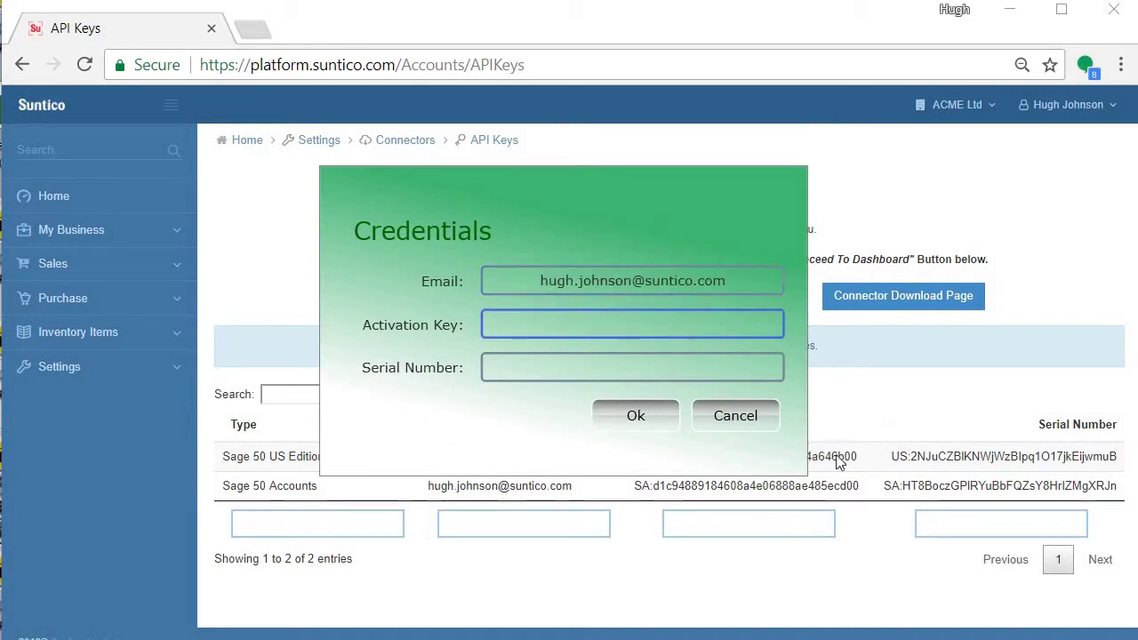
pyautogui.click(833, 485)
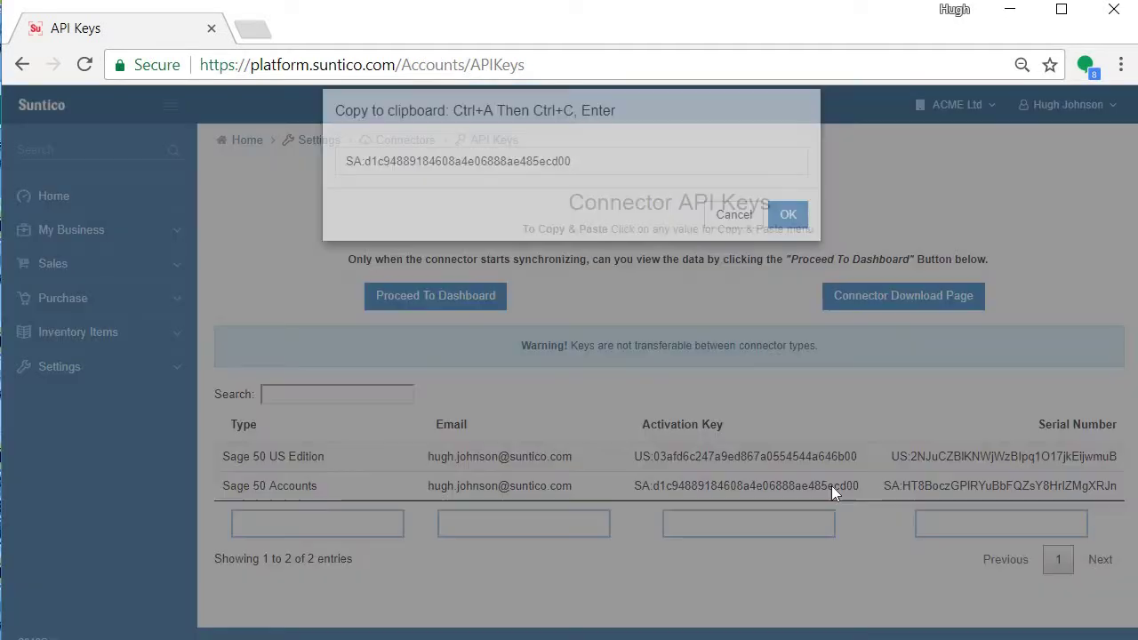
pyautogui.hotkey('ctrl', 'a')
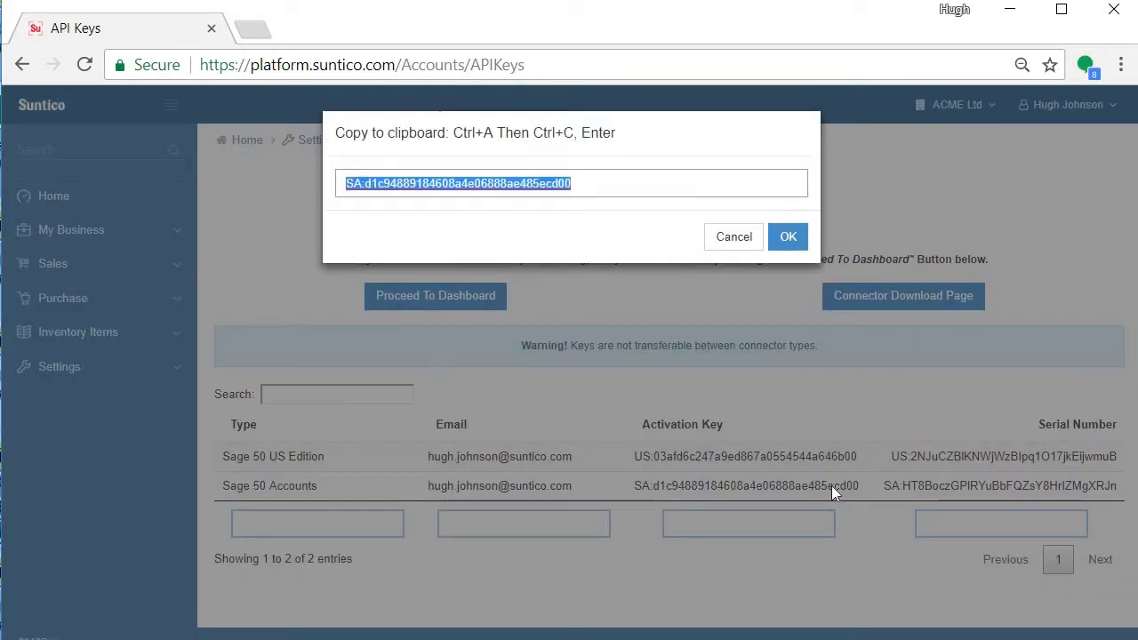
pyautogui.click(788, 236)
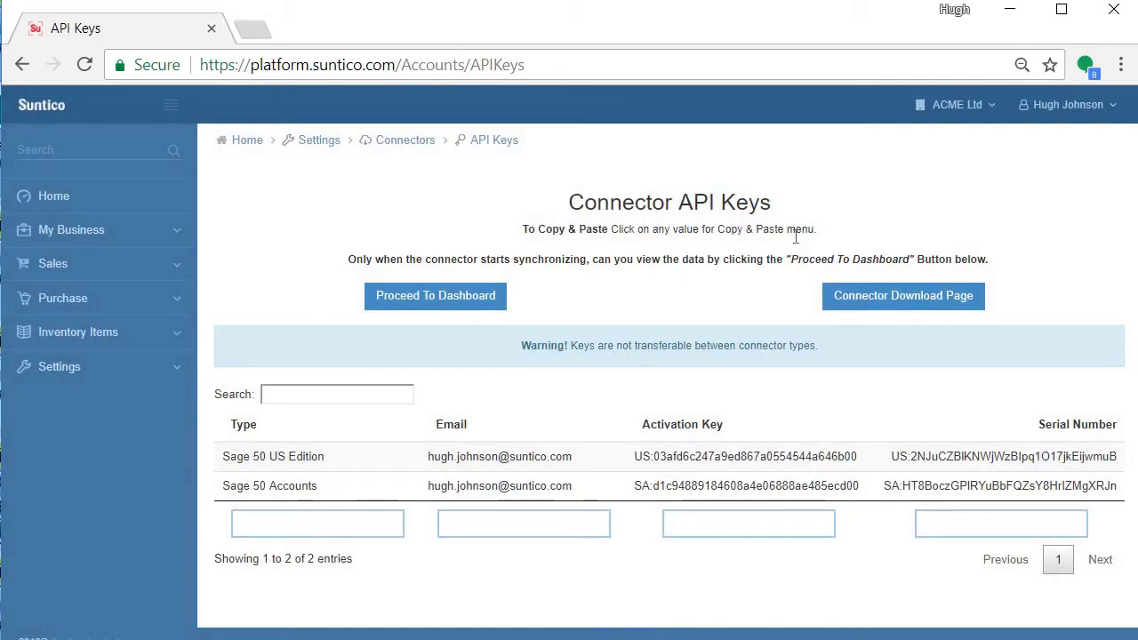
pyautogui.hotkey('ctrl', 'v')
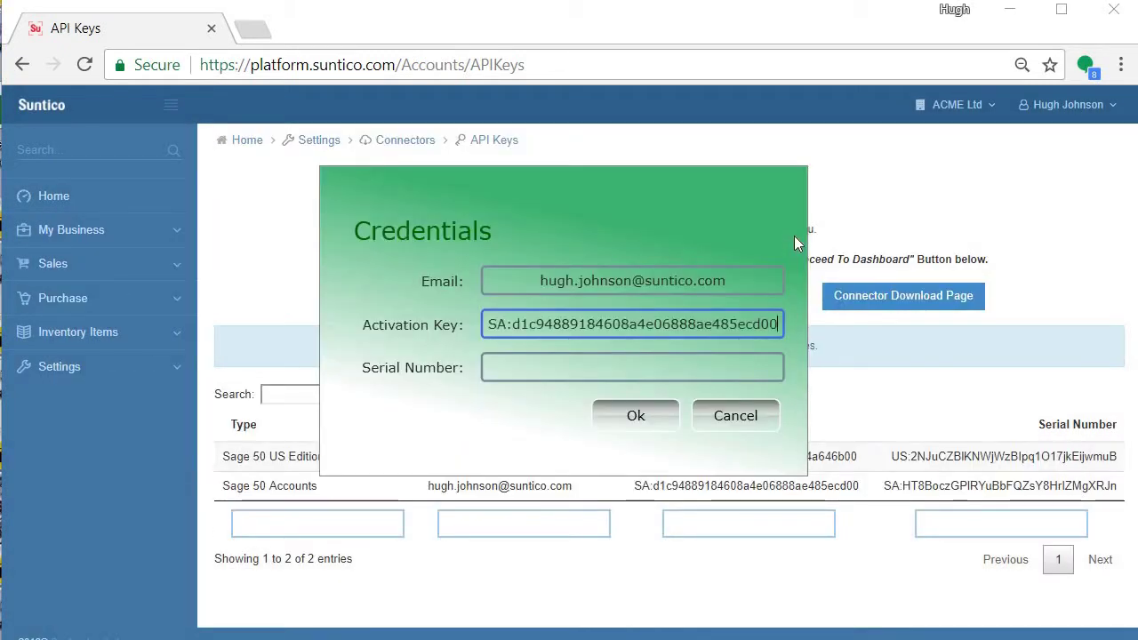
# Step: Copy the Sage 50 Accounts serial number into the connector's Serial Number field and submit the credentials
pyautogui.click(1000, 489)
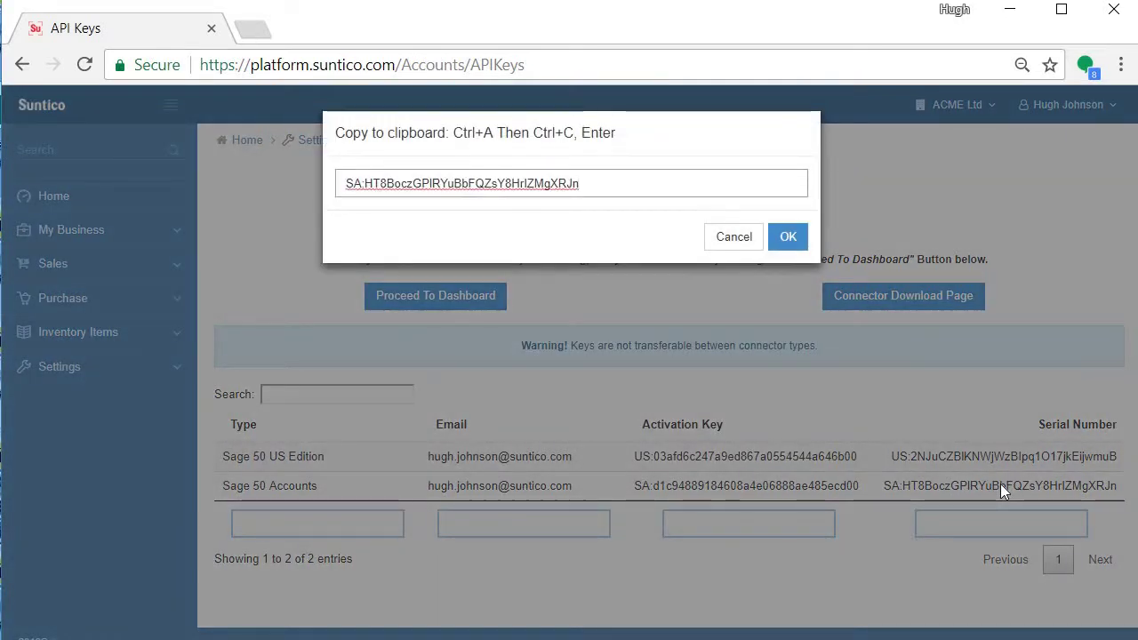
pyautogui.hotkey('ctrl', 'a')
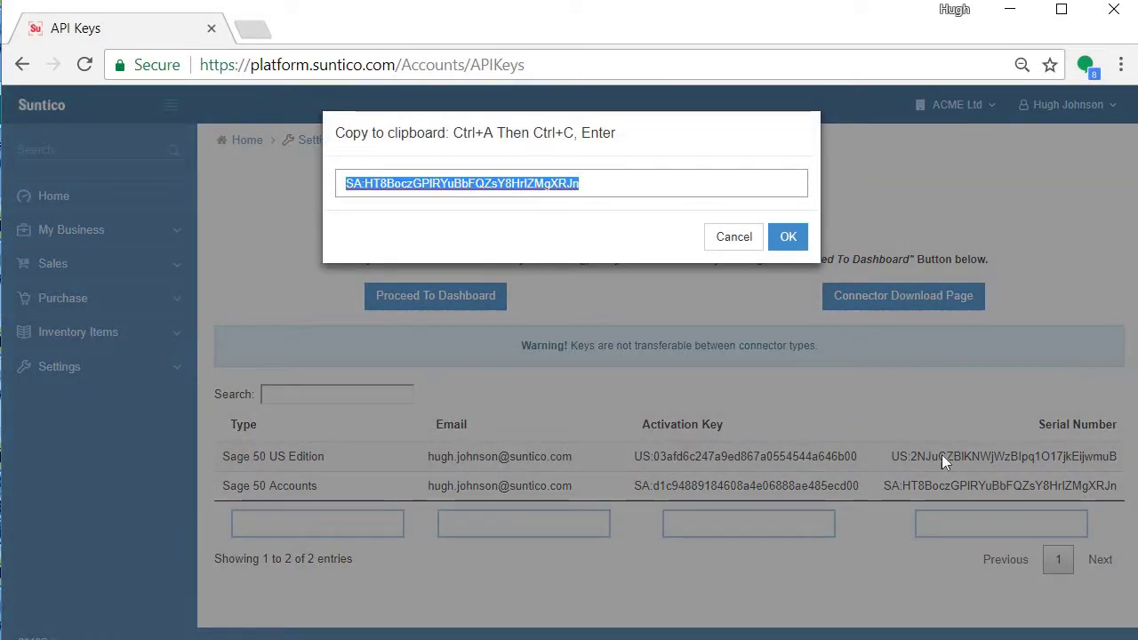
pyautogui.click(787, 238)
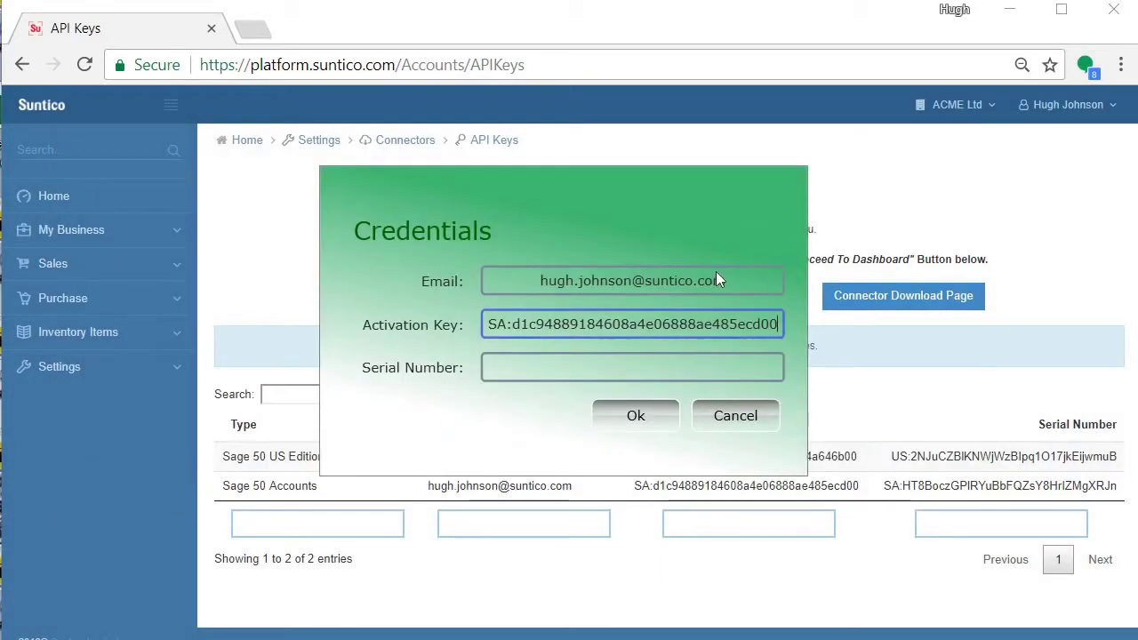
pyautogui.click(643, 363)
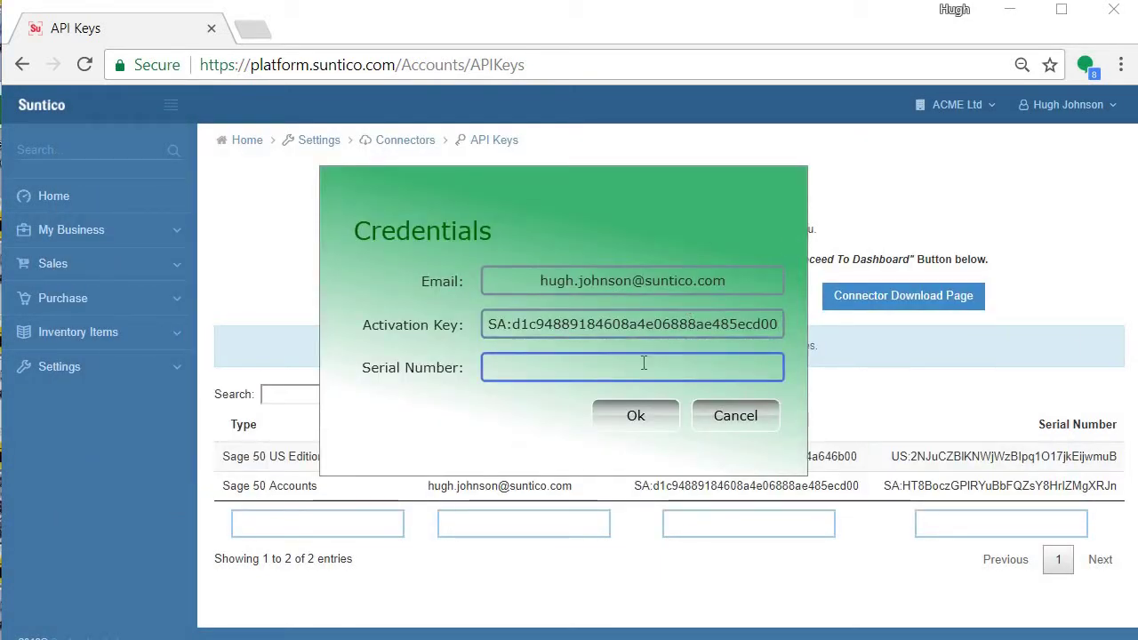
pyautogui.hotkey('ctrl', 'v')
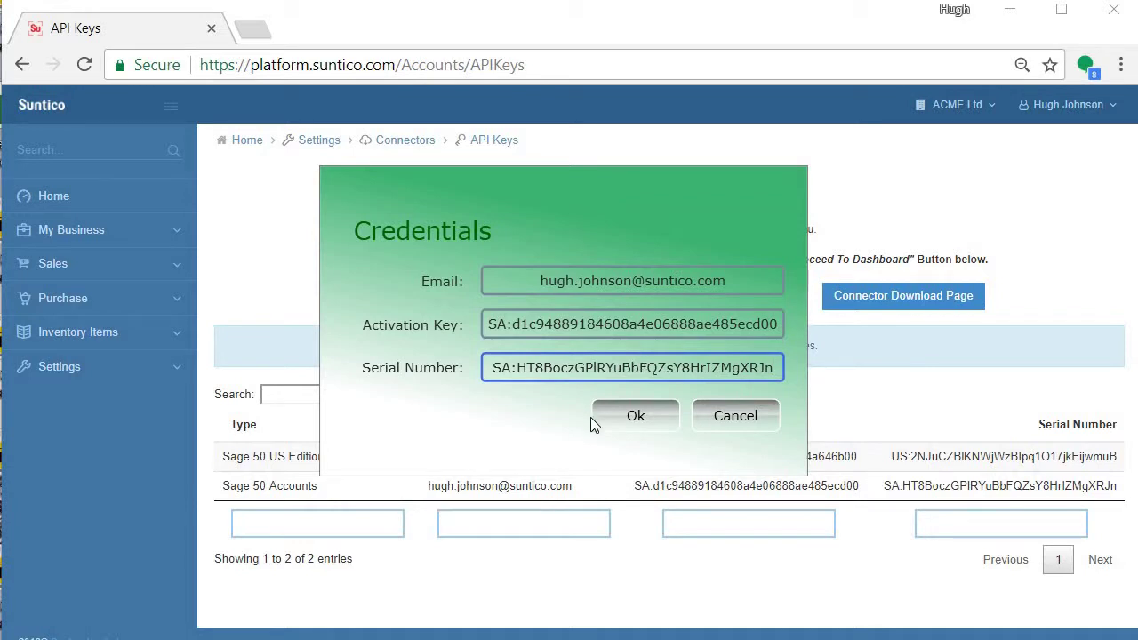
pyautogui.click(635, 419)
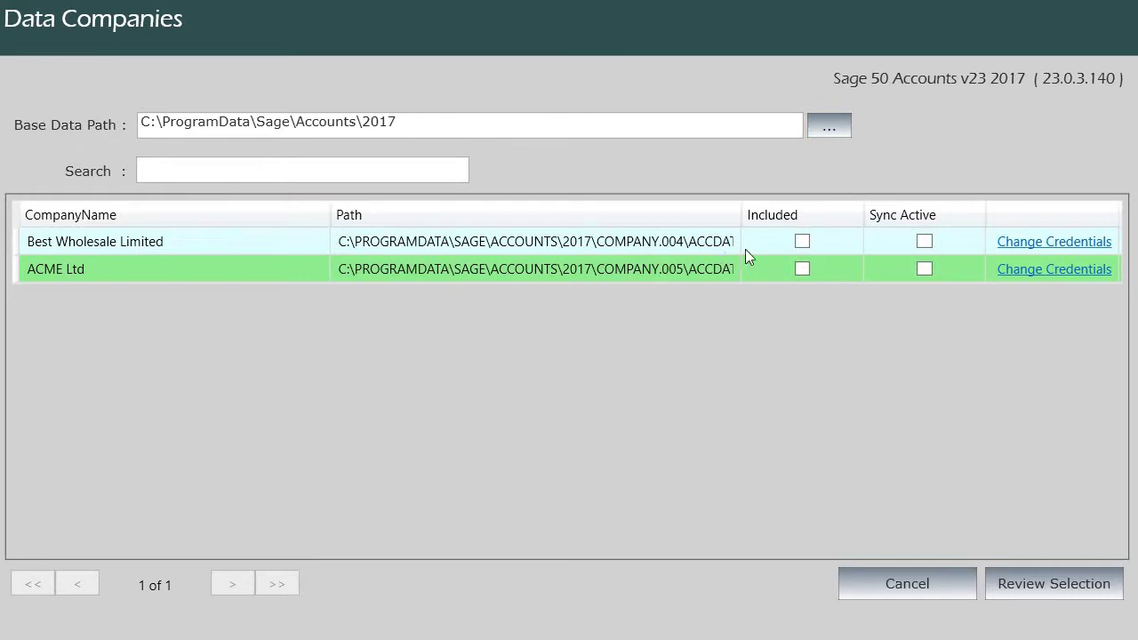
# Step: Include Best Wholesale Limited in the data companies, signing in with user name Suntico and the account password
pyautogui.click(801, 241)
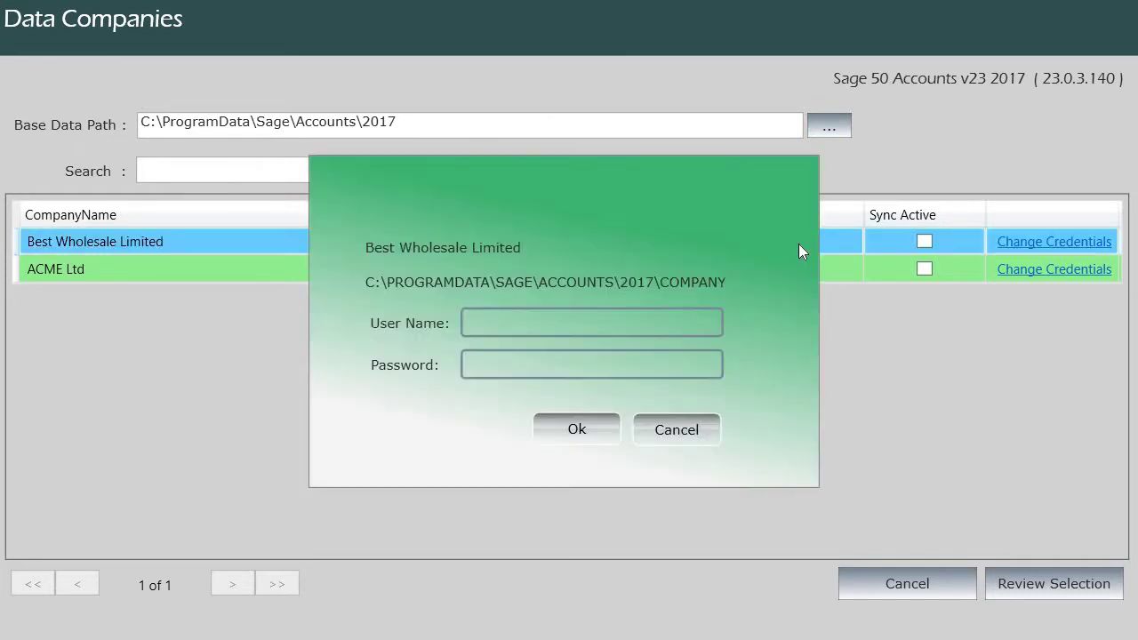
pyautogui.click(635, 322)
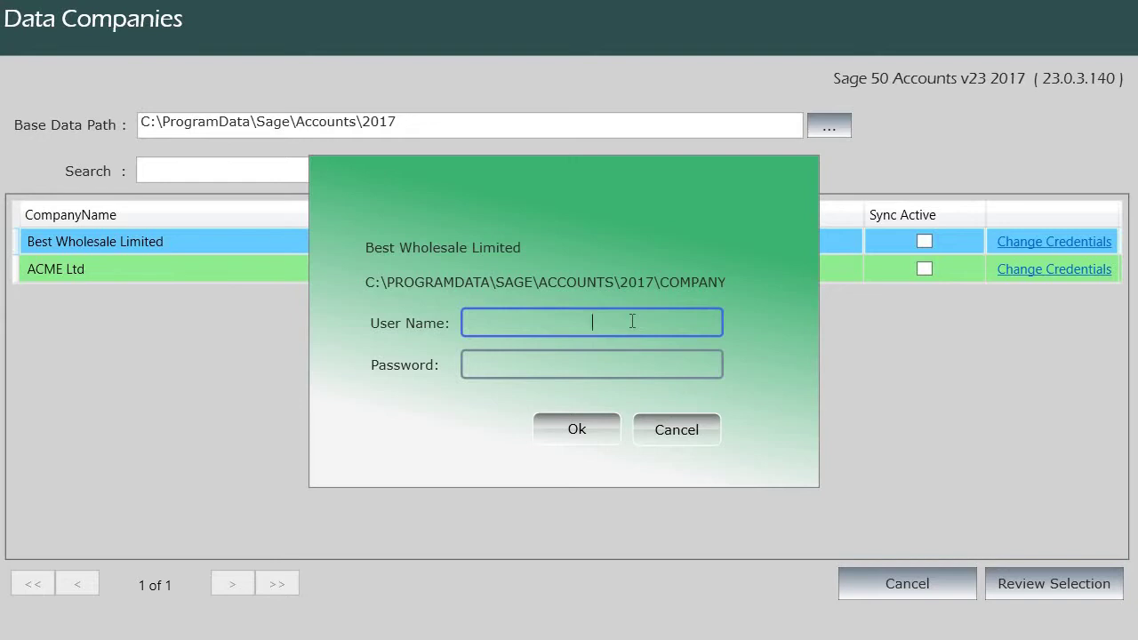
pyautogui.write('Suntico')
pyautogui.press('Tab')
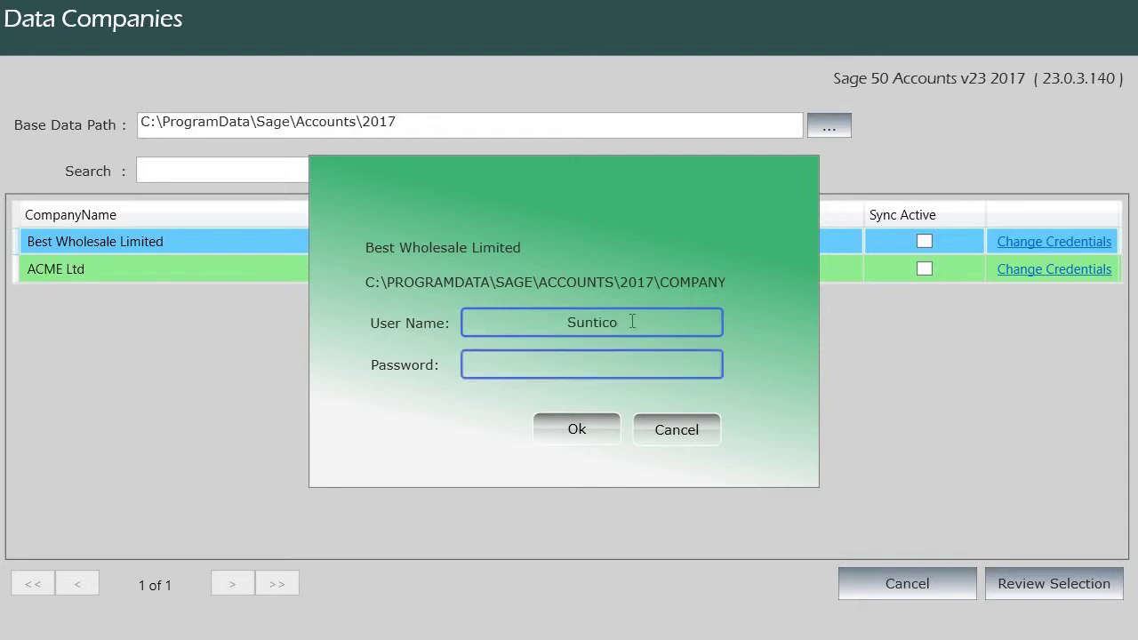
pyautogui.write('•••••••')
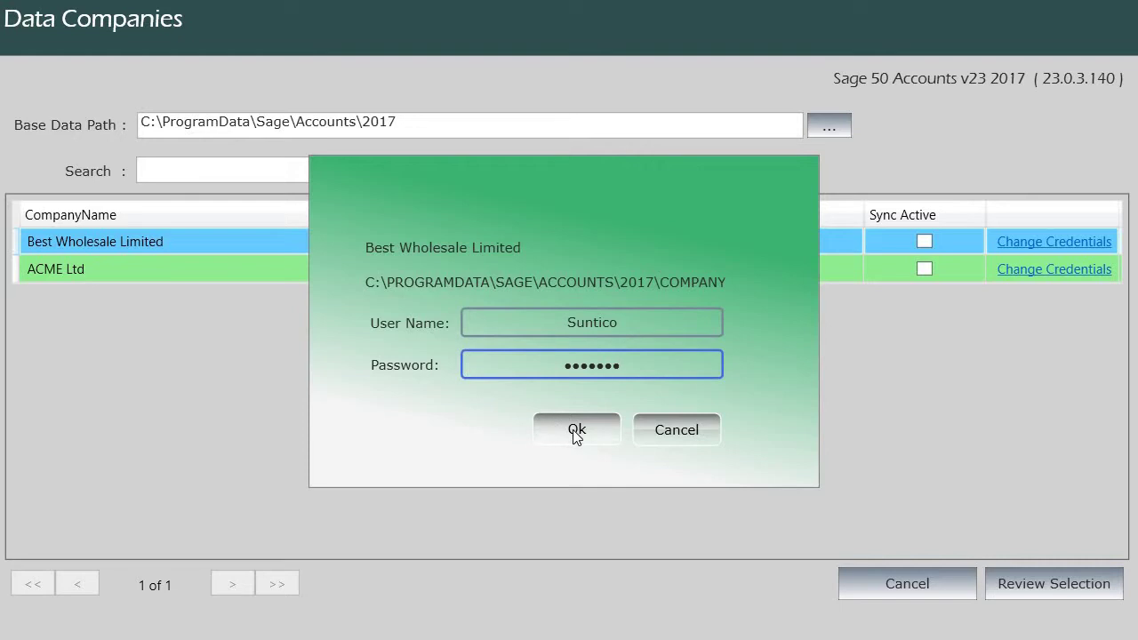
pyautogui.click(576, 430)
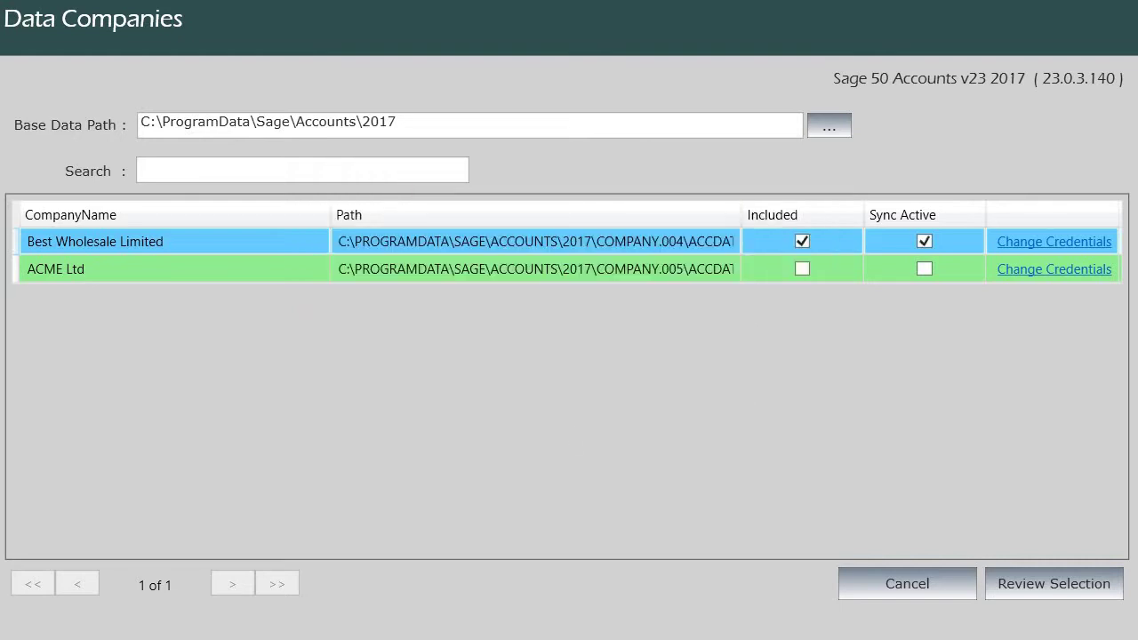
# Step: Cancel the sign-in for ACME Ltd, then review the company selection and apply and save it
pyautogui.click(801, 269)
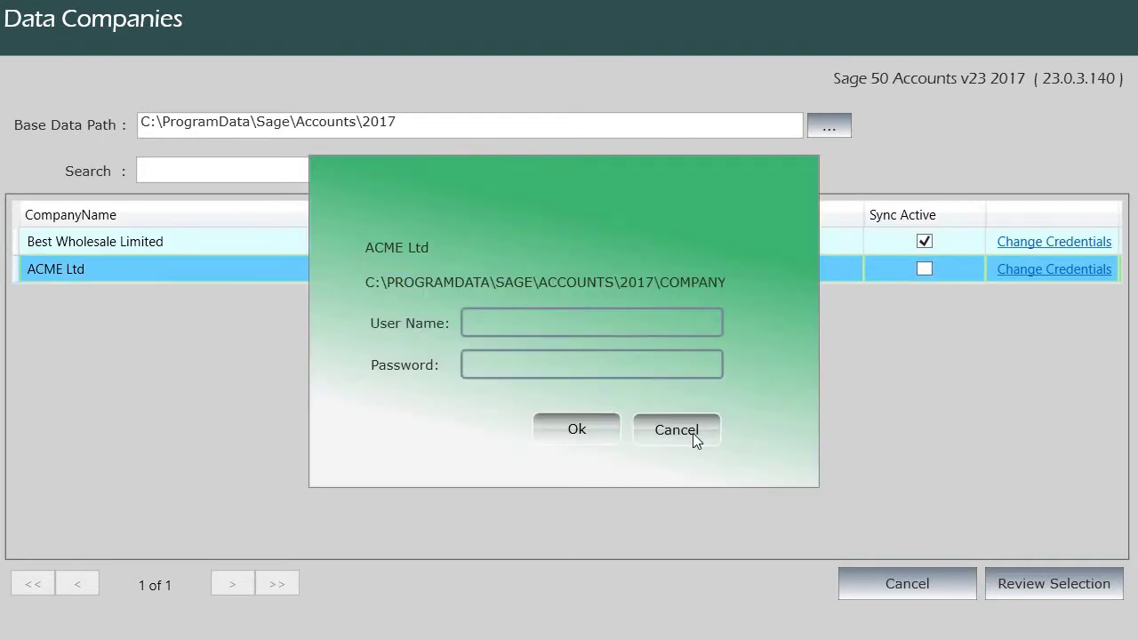
pyautogui.click(695, 439)
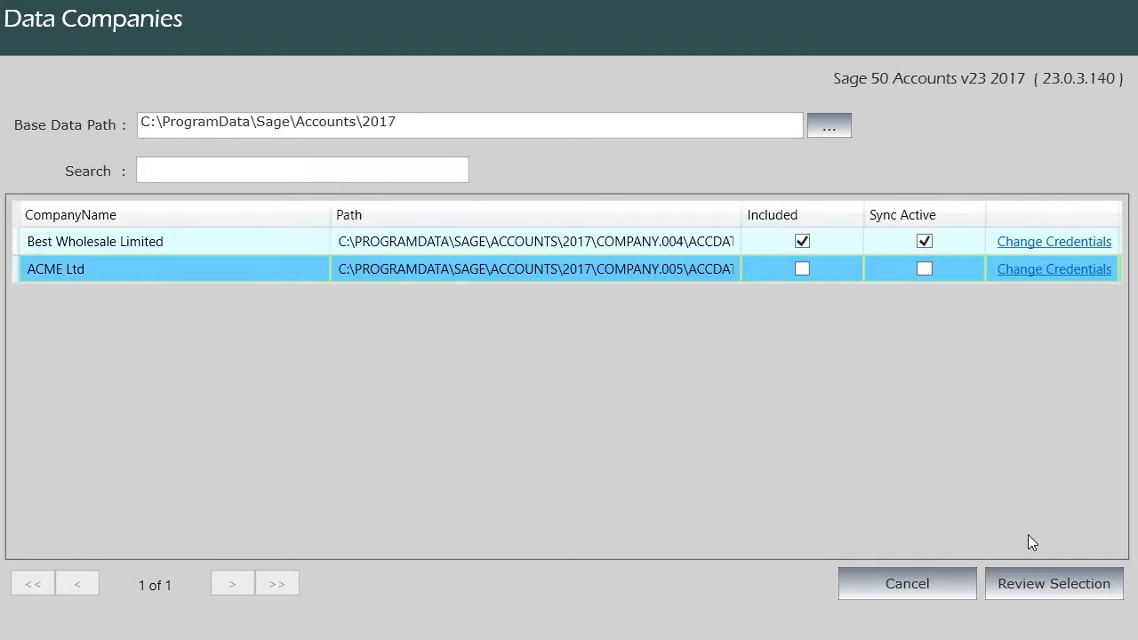
pyautogui.click(1047, 584)
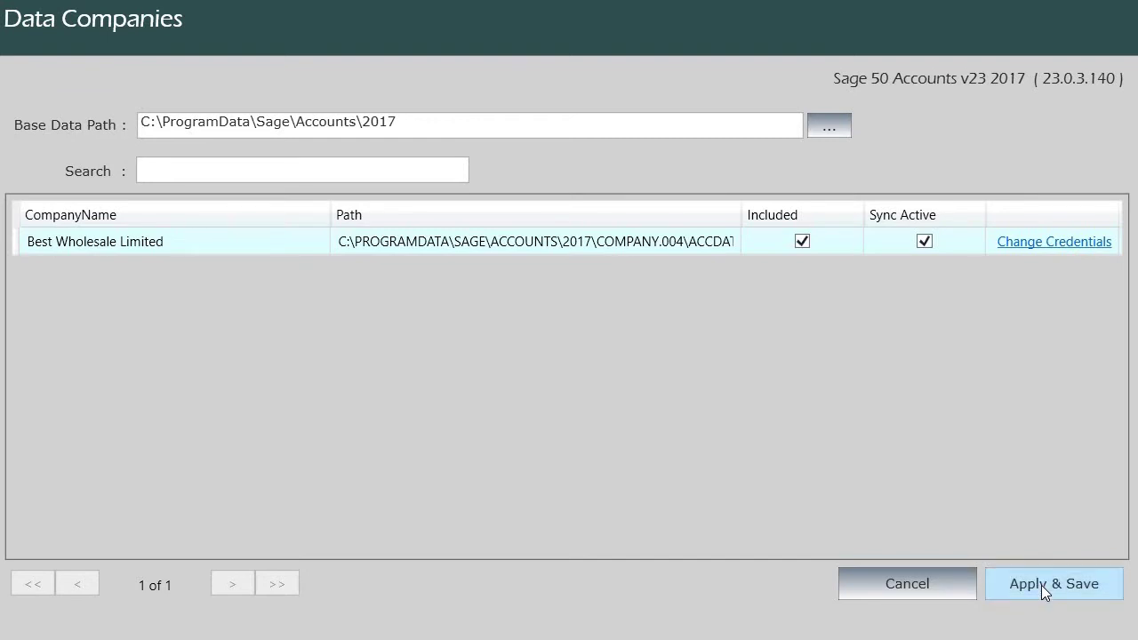
pyautogui.click(1041, 585)
pyautogui.click(567, 414)
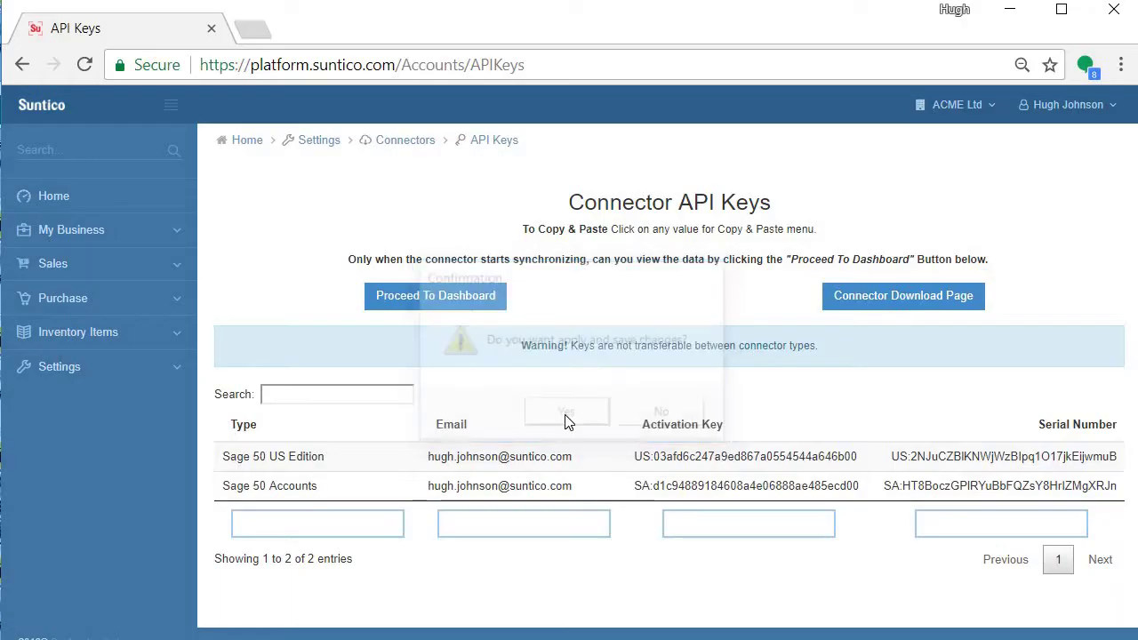